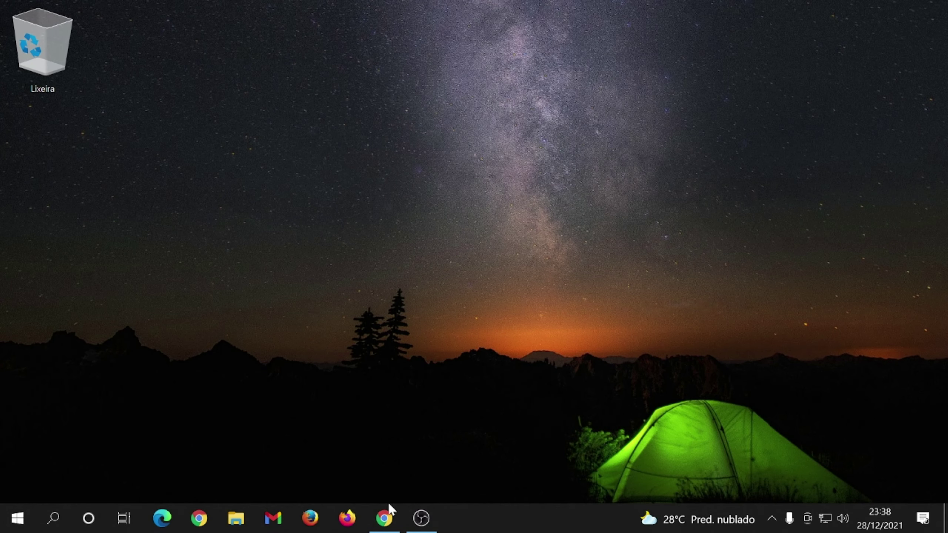
# In Chrome, search Google for "ldplayer" and go to the homepage of the official pt.ldplayer.net site.
pyautogui.click(386, 520)
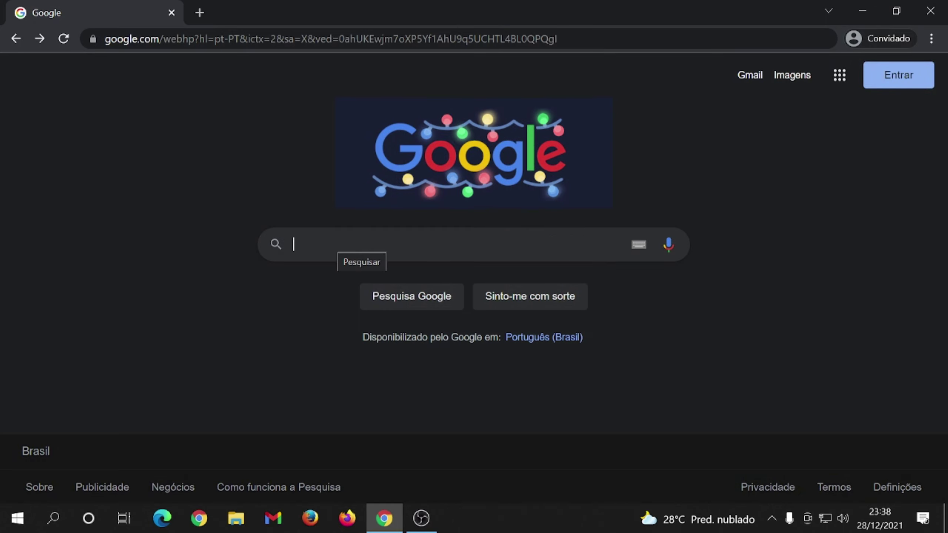
pyautogui.write('ld')
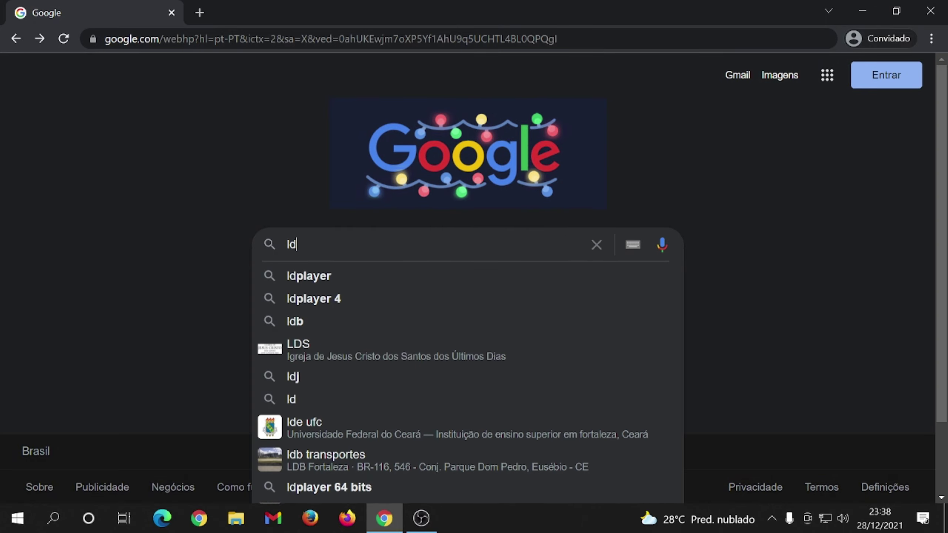
pyautogui.write('player')
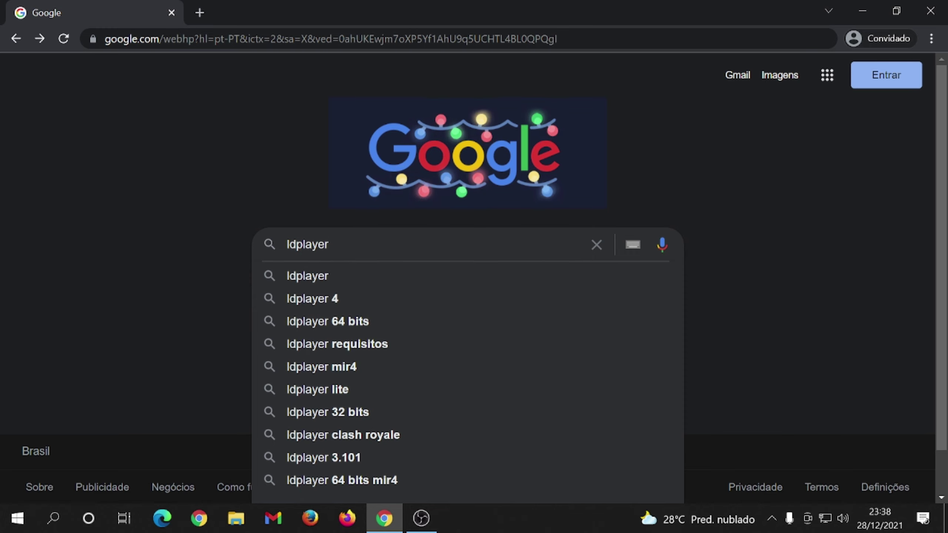
pyautogui.press('Return')
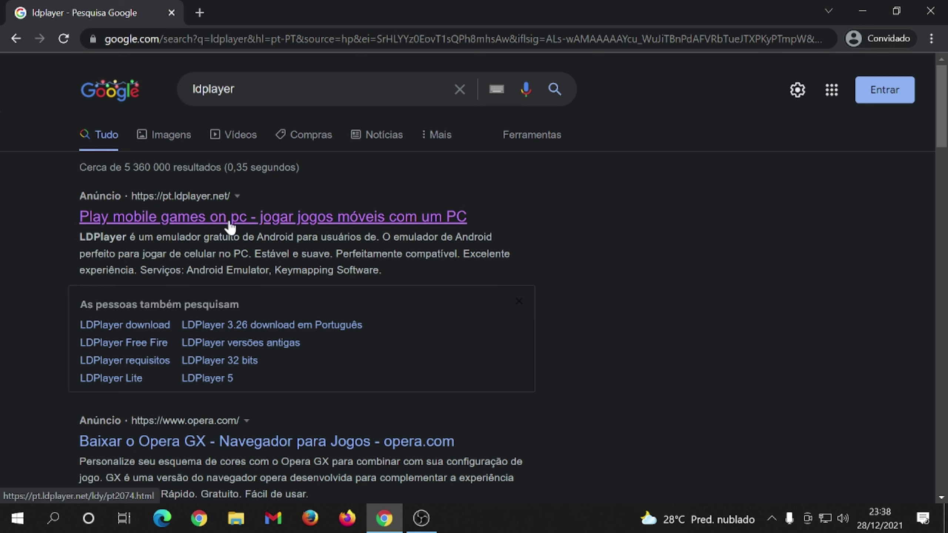
pyautogui.click(231, 226)
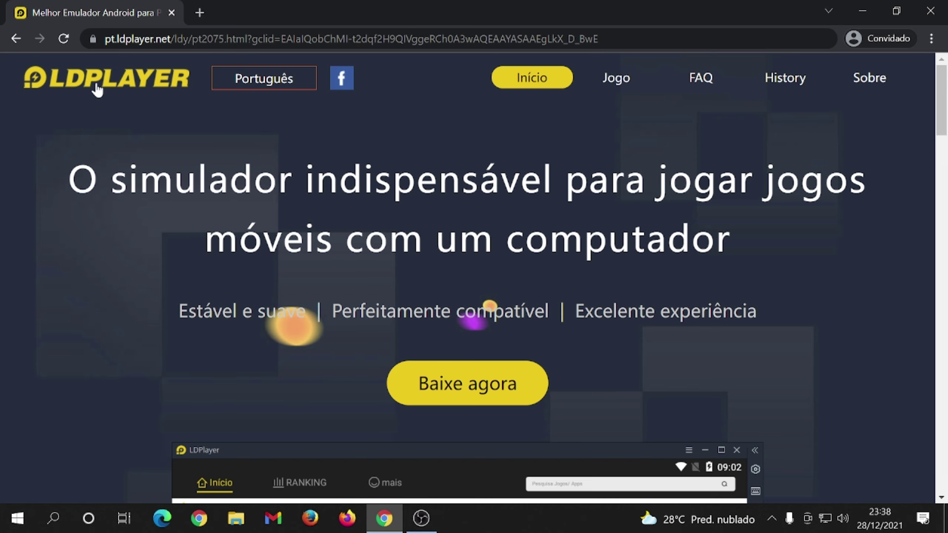
pyautogui.click(131, 87)
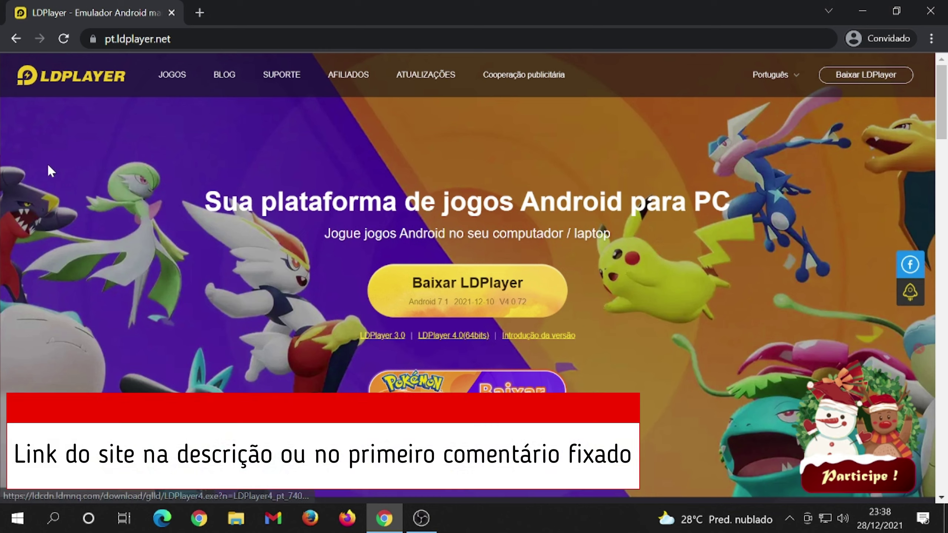
# Download the main LDPlayer Android 7.1 installer from the site and show the downloaded file in its folder.
pyautogui.scroll(-1, 292, 239)
pyautogui.scroll(-5, 290, 236)
pyautogui.scroll(5, 265, 236)
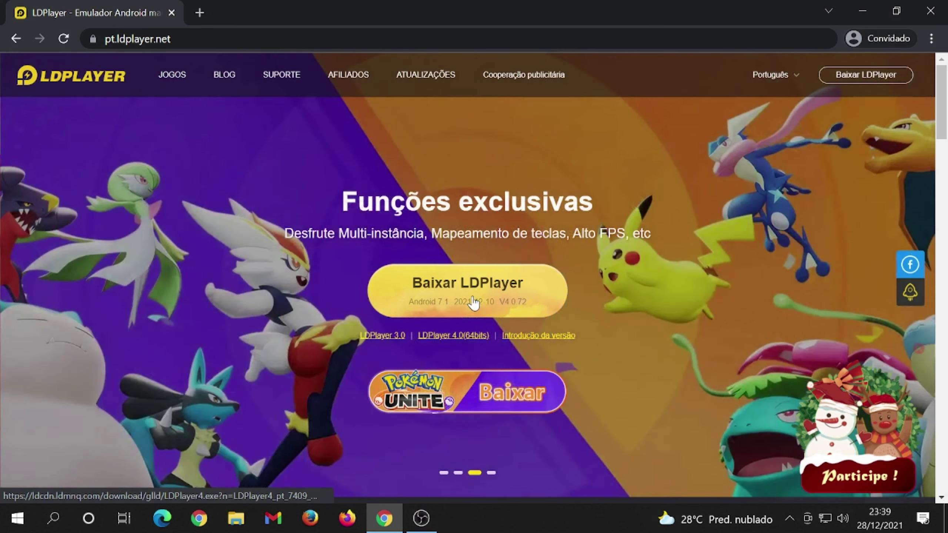
pyautogui.click(473, 302)
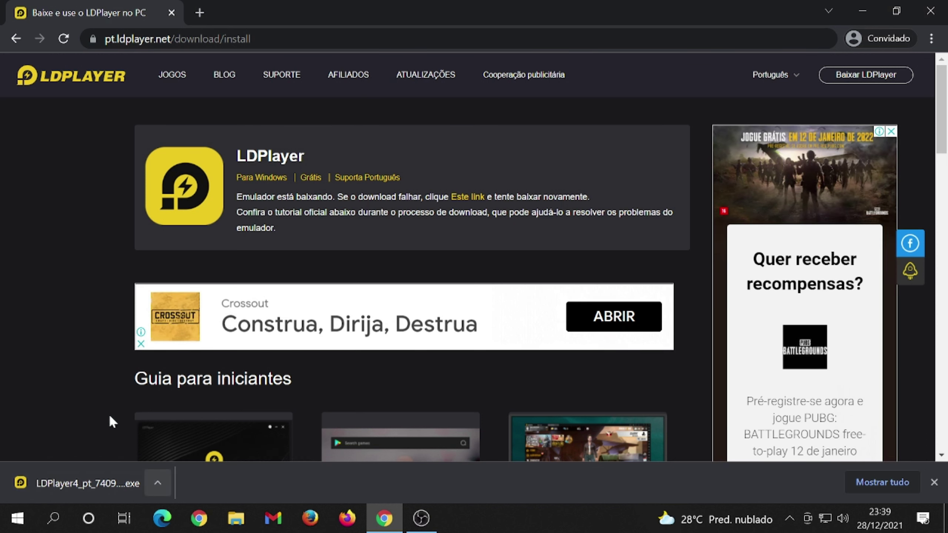
pyautogui.click(158, 483)
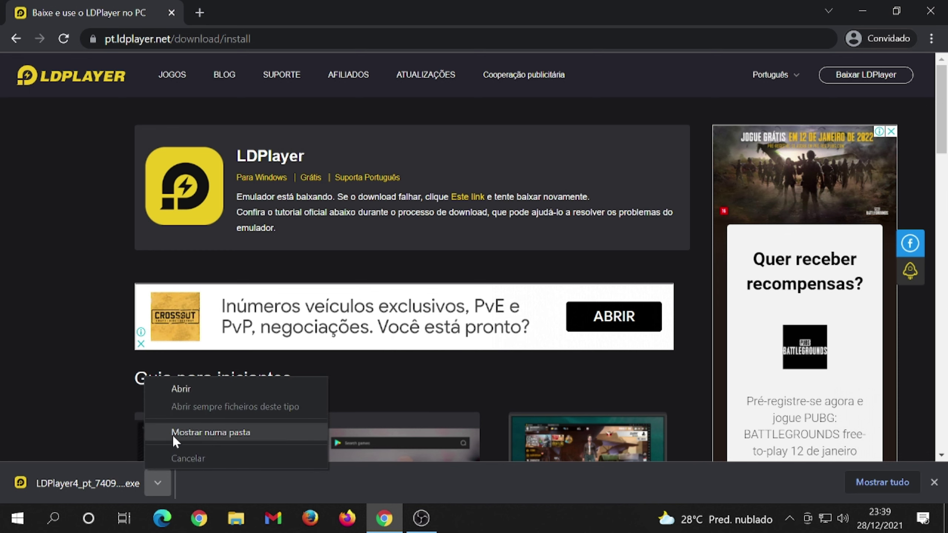
pyautogui.click(214, 432)
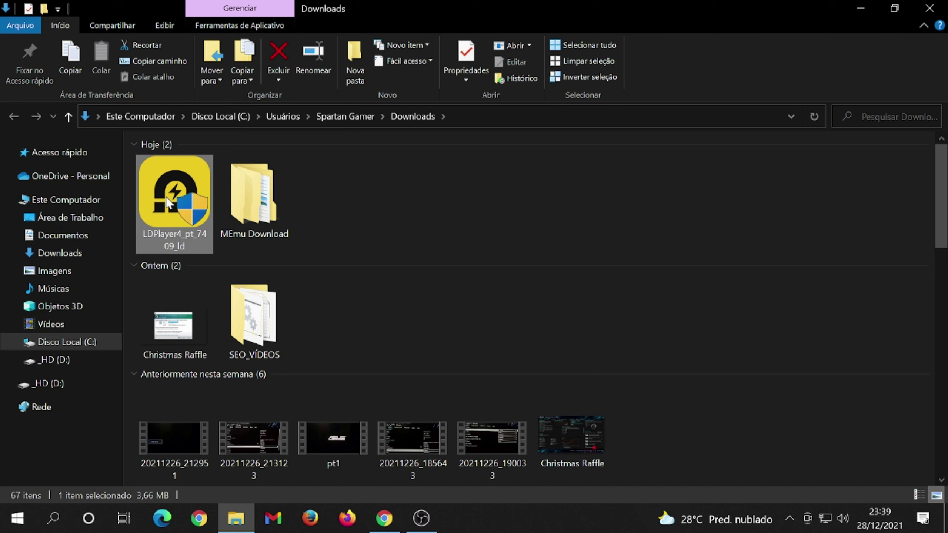
# Move the LDPlayer installer from Downloads to the desktop, minimise the open windows and place the file in a free area.
pyautogui.moveTo(183, 209)
pyautogui.moveTo(192, 166); pyautogui.dragTo(79, 194)
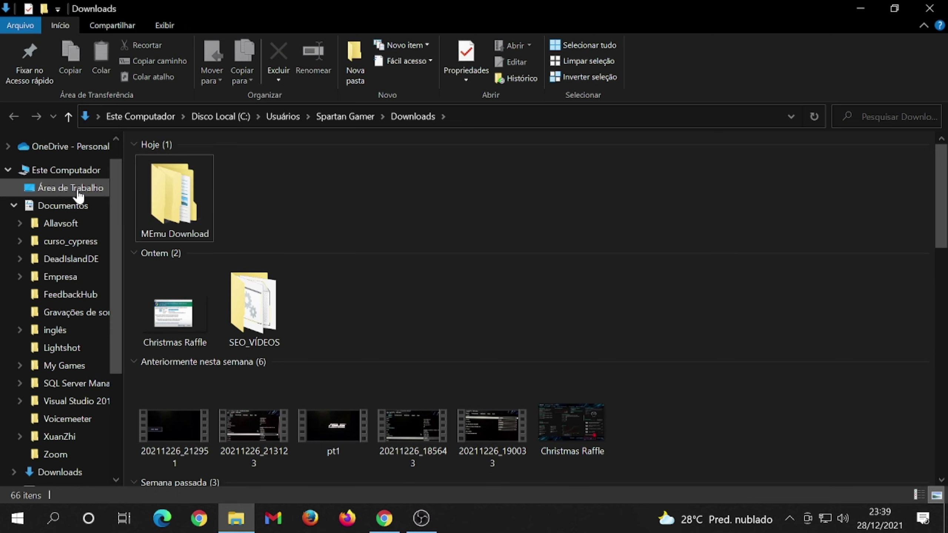
pyautogui.click(862, 9)
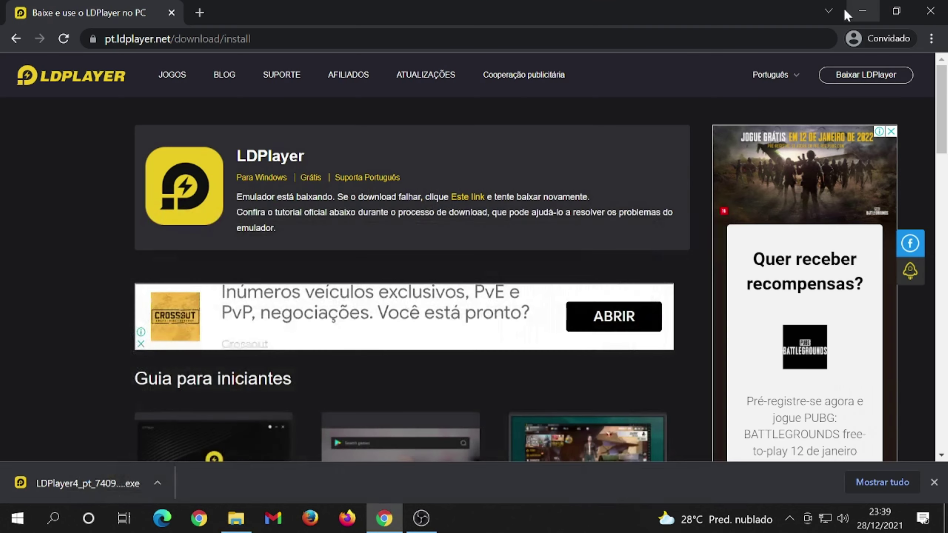
pyautogui.click(856, 12)
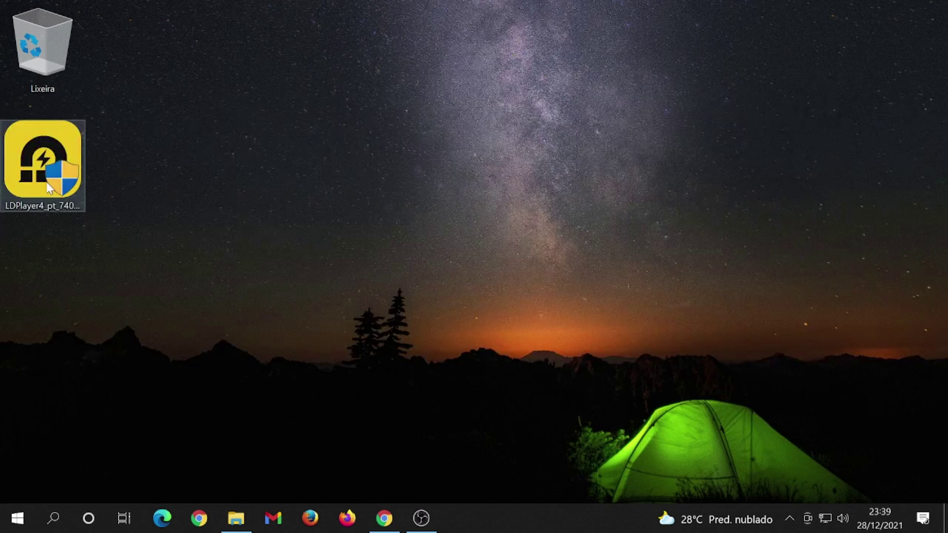
pyautogui.moveTo(46, 182); pyautogui.dragTo(303, 195)
pyautogui.click(380, 222)
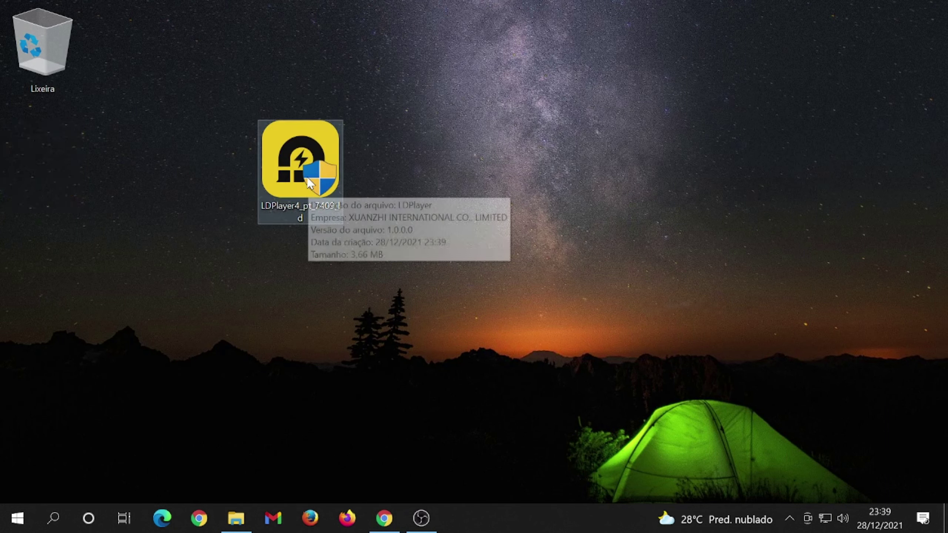
# Run the LDPlayer installer on the desktop as administrator.
pyautogui.click(302, 156)
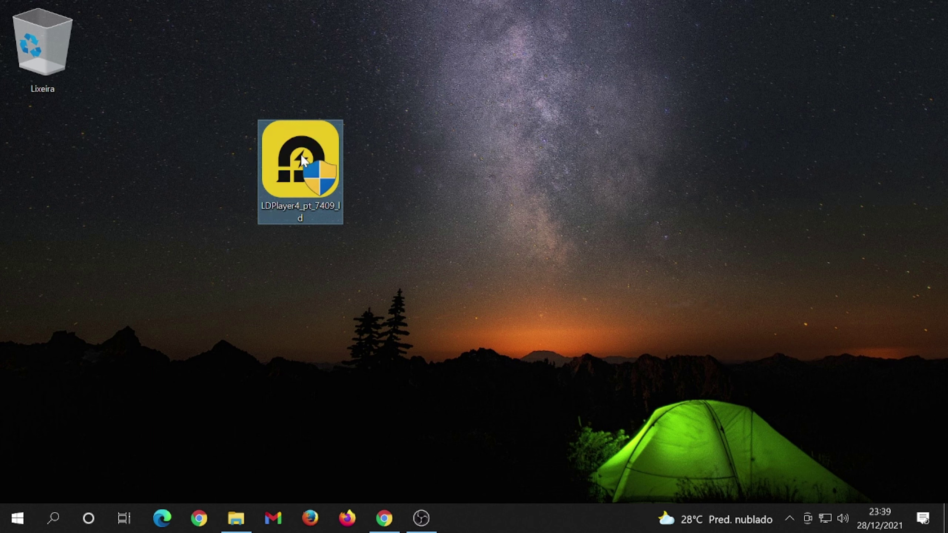
pyautogui.rightClick(301, 159)
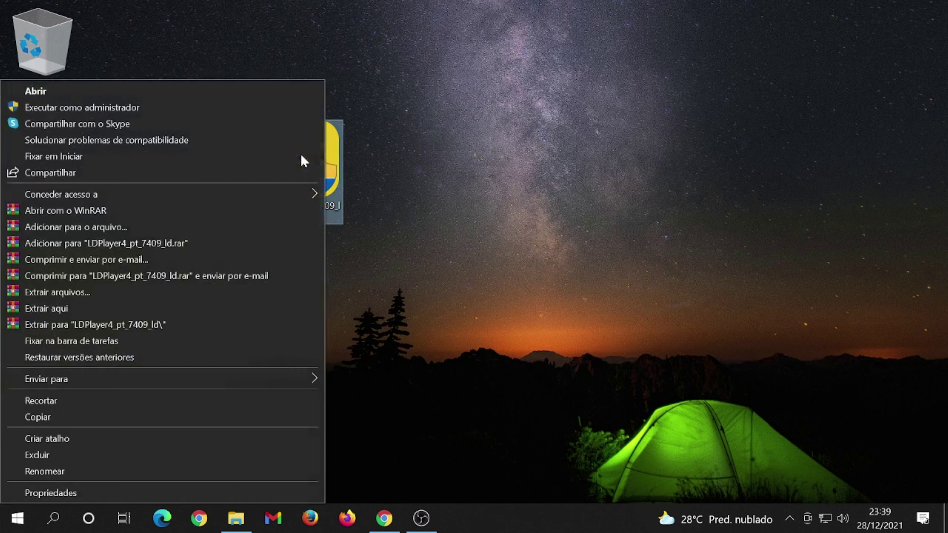
pyautogui.click(96, 107)
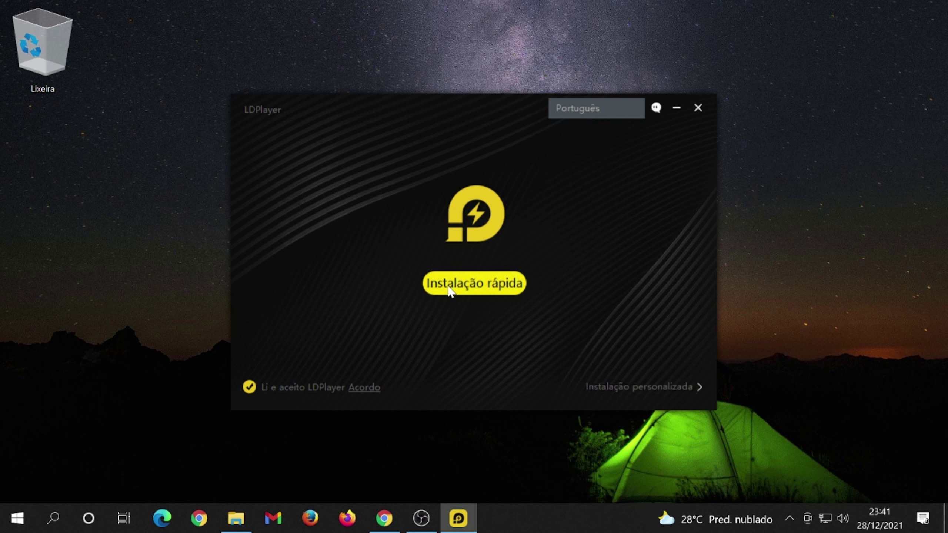
# Start the quick installation of LDPlayer and reject the optional Avast Free Antivirus and Opera offers.
pyautogui.click(473, 283)
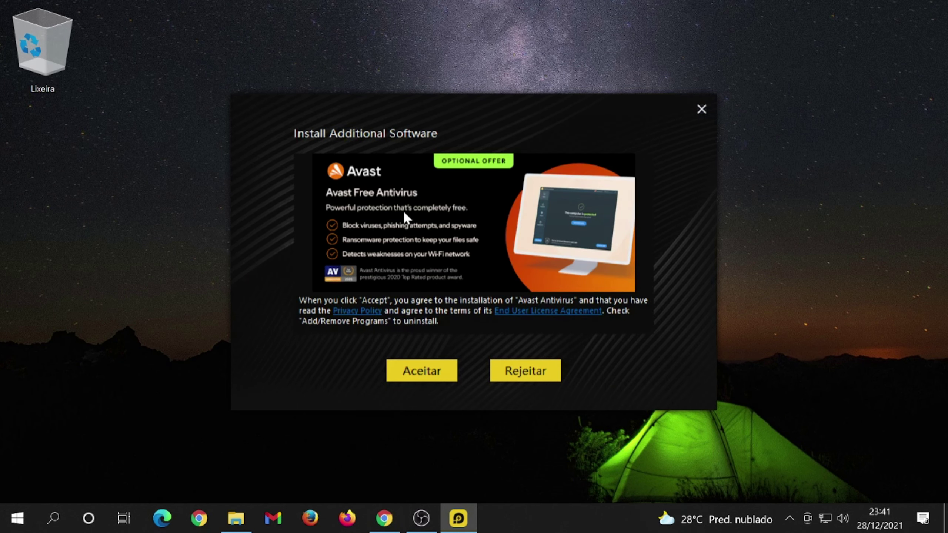
pyautogui.click(542, 381)
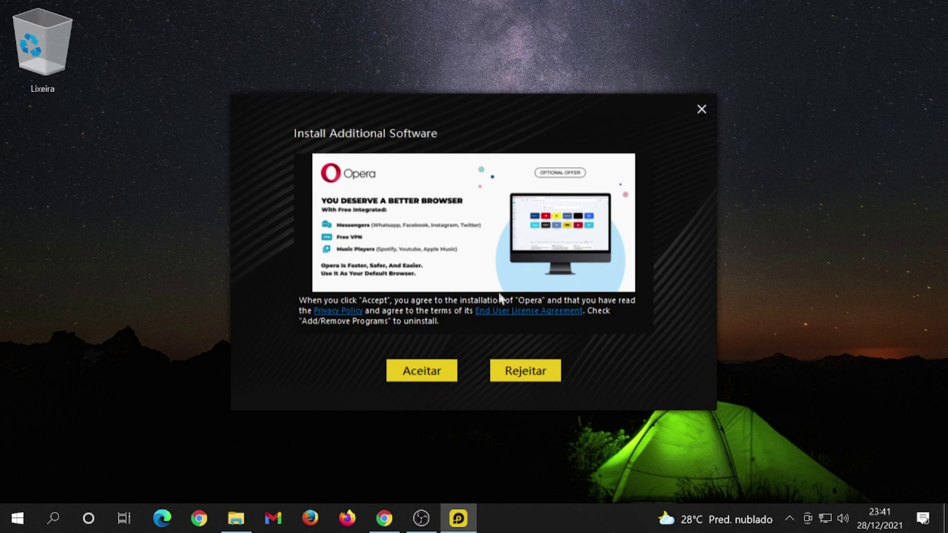
pyautogui.click(520, 379)
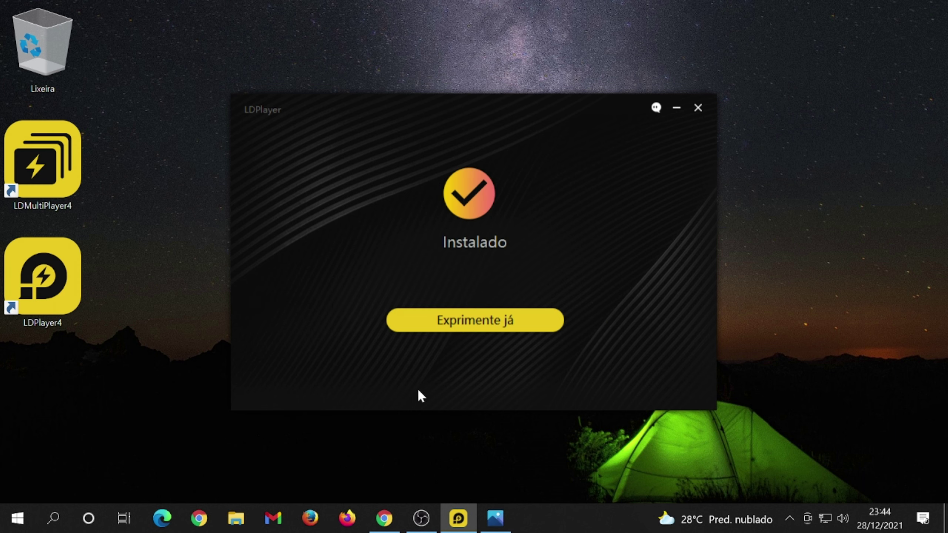
# Launch the newly installed LDPlayer and close the picture of the Windows firewall alert in Photos.
pyautogui.click(482, 325)
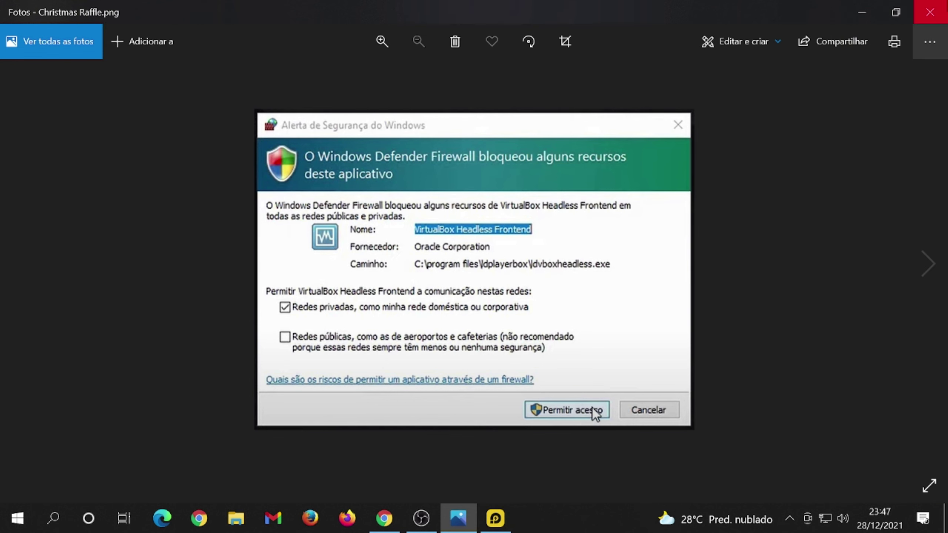
pyautogui.click(930, 12)
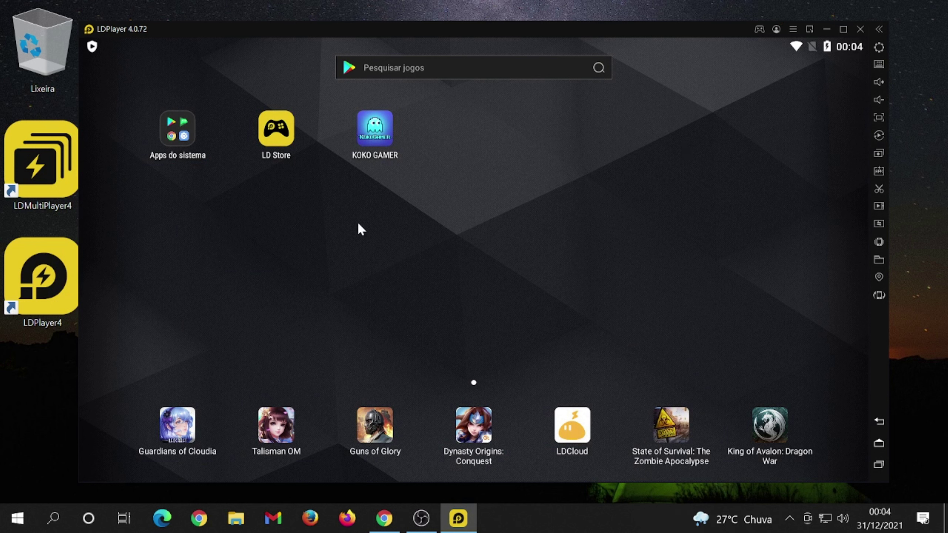
# Open the Play Store from the system apps folder to view its sign-in page, and return to the home screen.
pyautogui.click(177, 134)
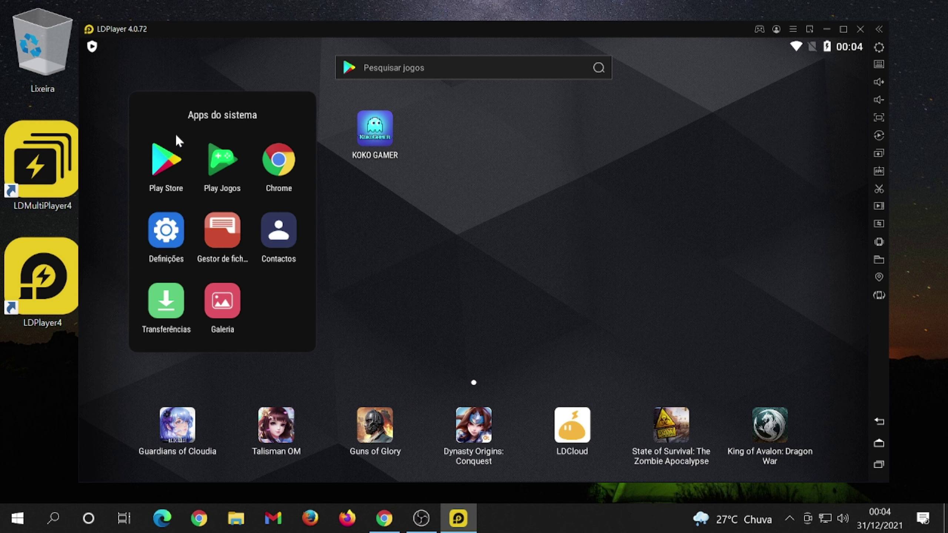
pyautogui.click(161, 167)
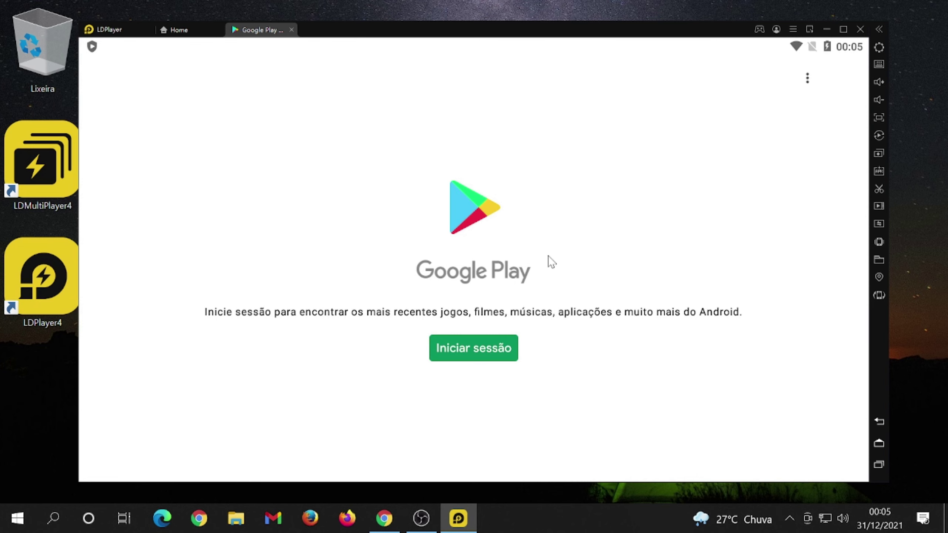
pyautogui.click(878, 429)
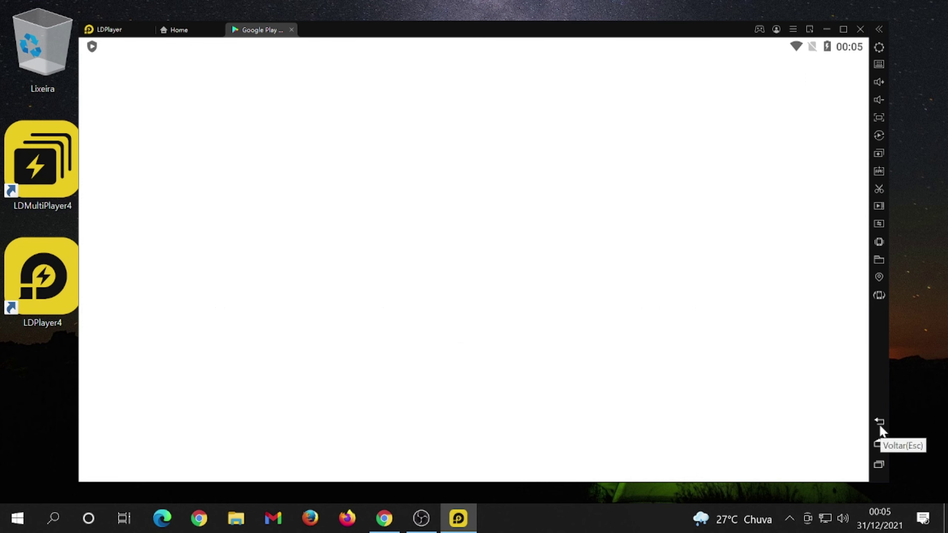
# Open the Android Definições app from the system apps folder, look through its options and return to the home screen.
pyautogui.click(178, 129)
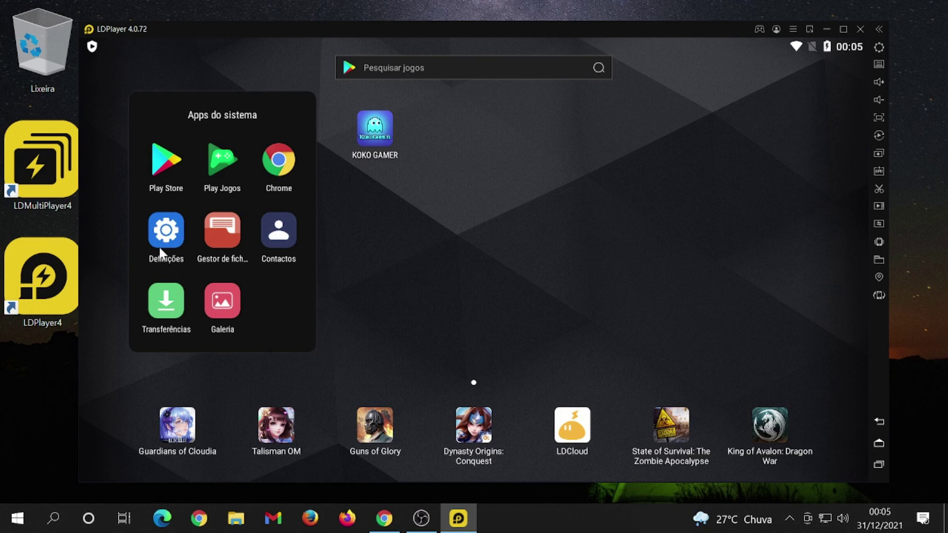
pyautogui.click(175, 237)
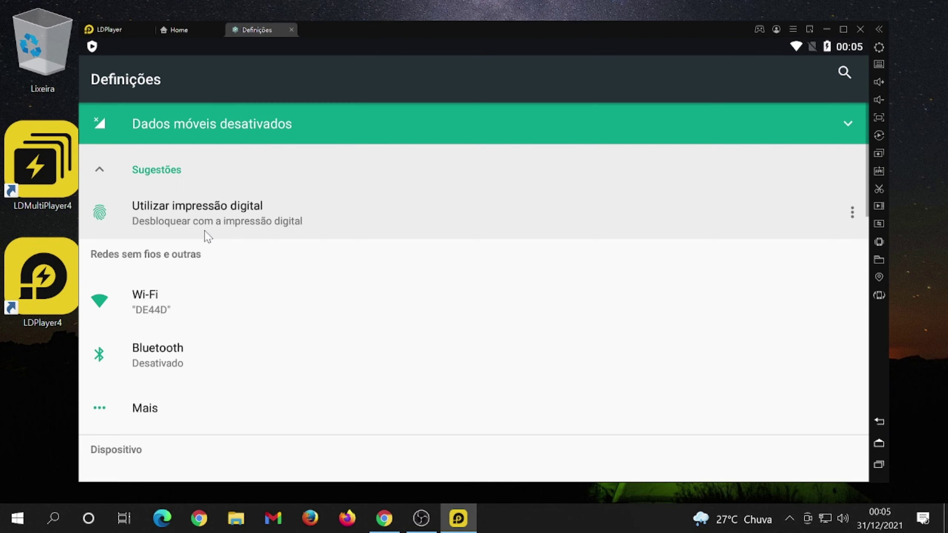
pyautogui.scroll(-5, 201, 233)
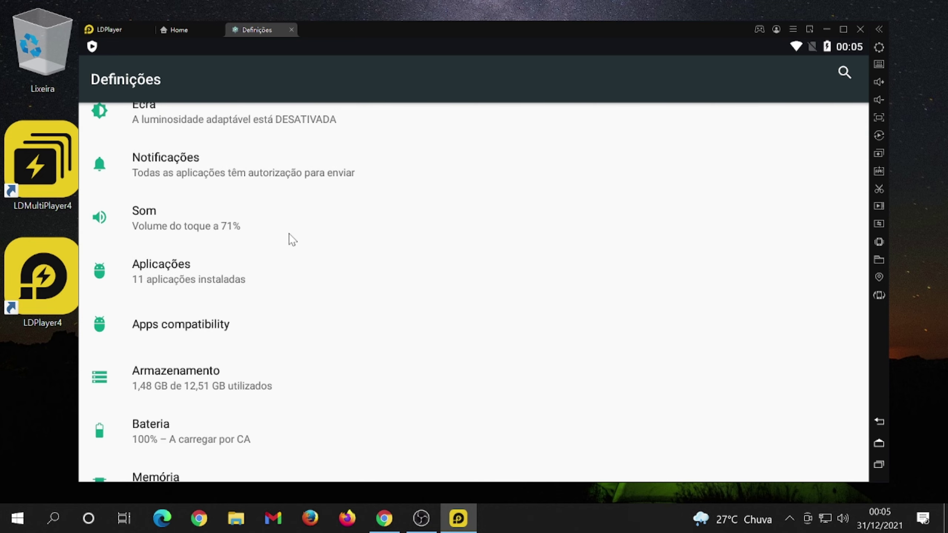
pyautogui.scroll(5, 290, 239)
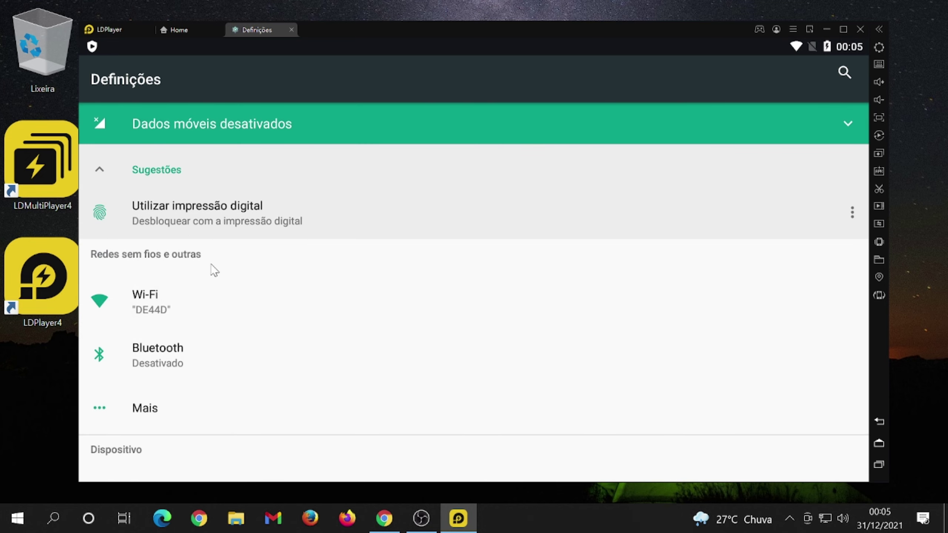
pyautogui.click(878, 423)
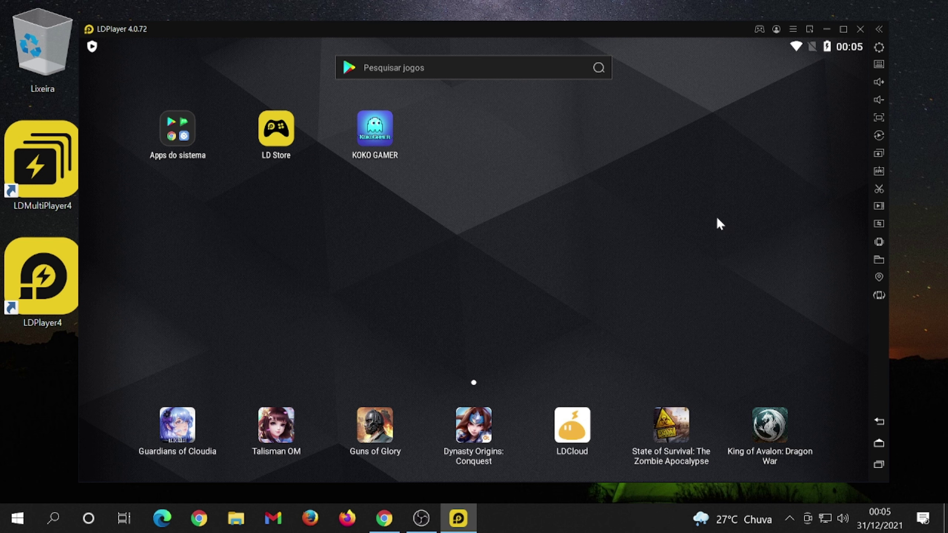
# Open the emulator's own settings and compare the Celular resolution options with the Tablet ones.
pyautogui.click(793, 29)
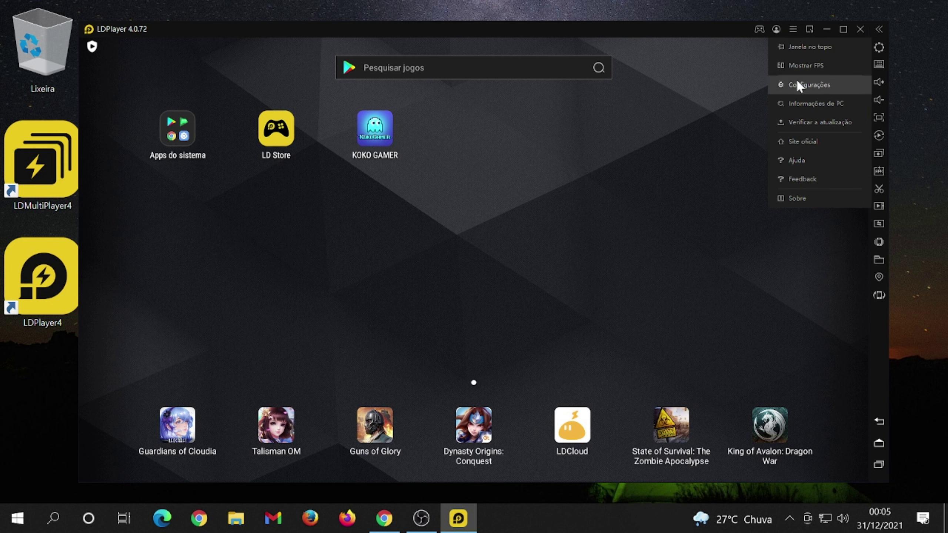
pyautogui.click(713, 106)
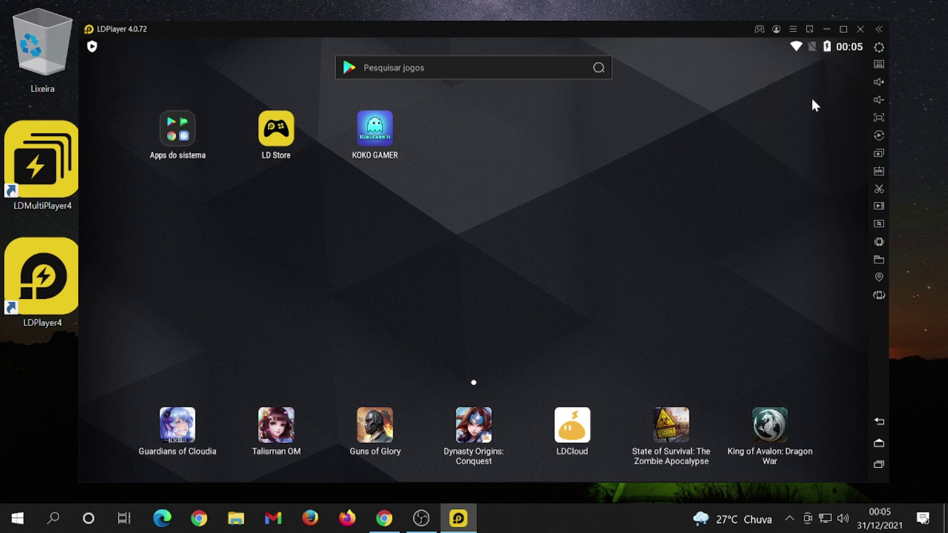
pyautogui.click(880, 48)
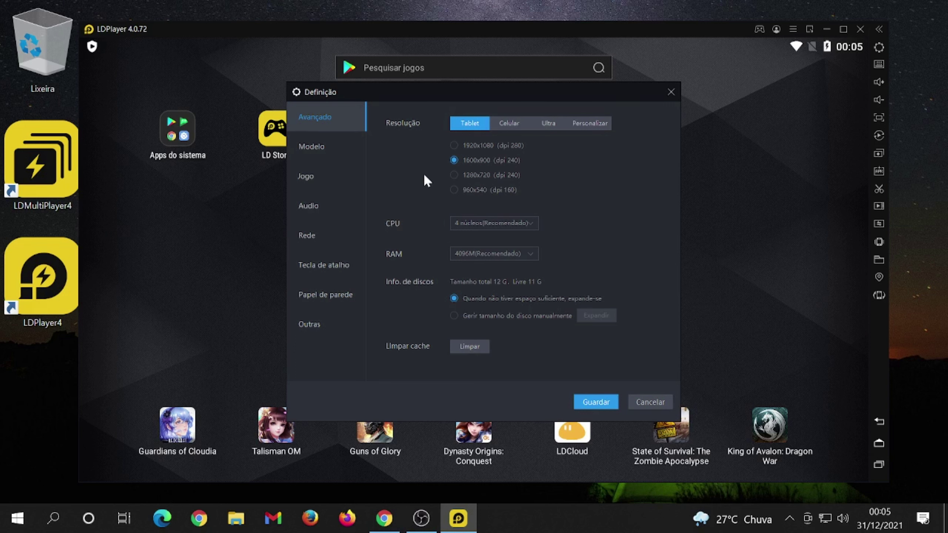
pyautogui.click(509, 123)
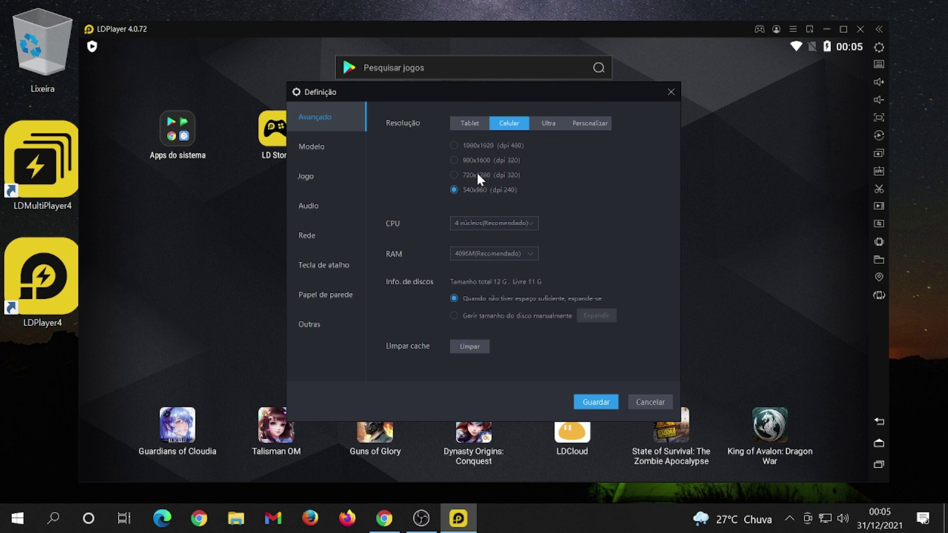
pyautogui.click(464, 127)
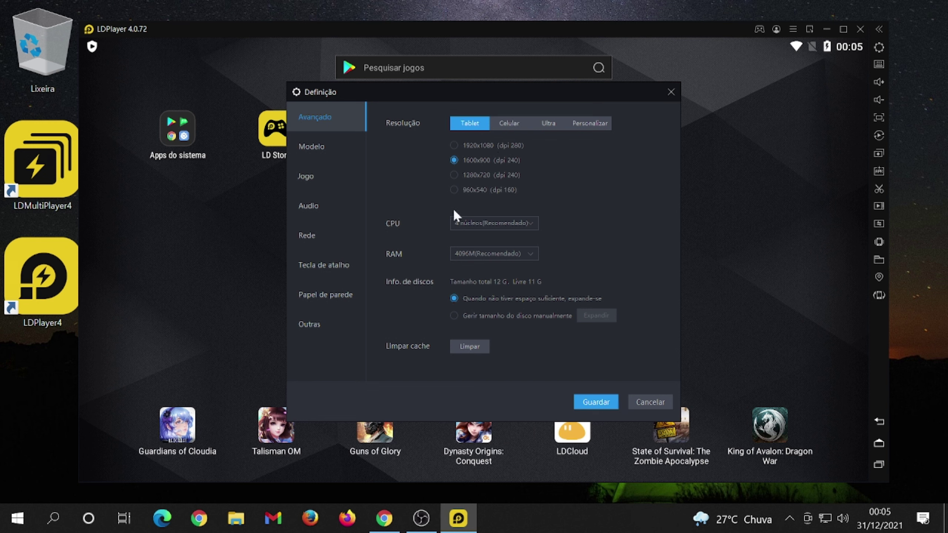
# Set the emulator's CPU to 6 núcleos and its RAM to 3072M in the advanced settings.
pyautogui.click(487, 223)
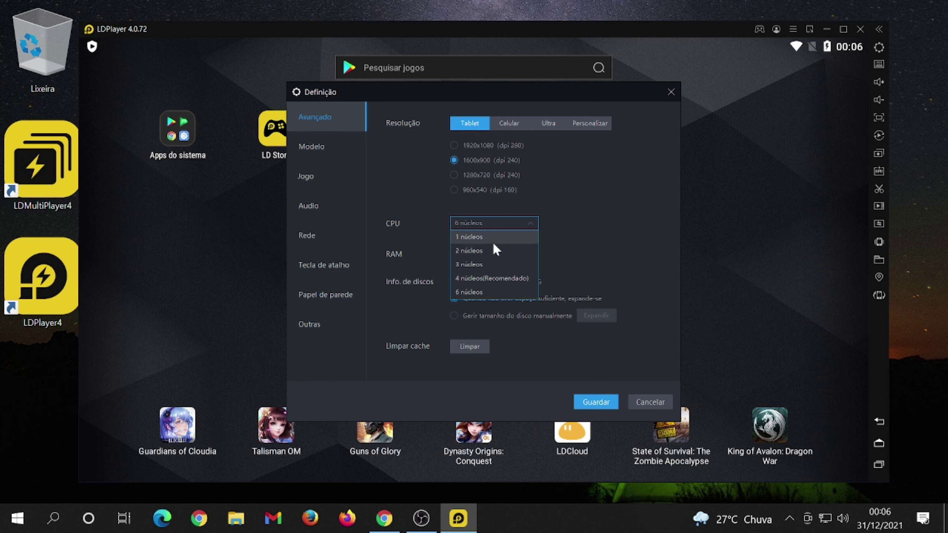
pyautogui.click(511, 228)
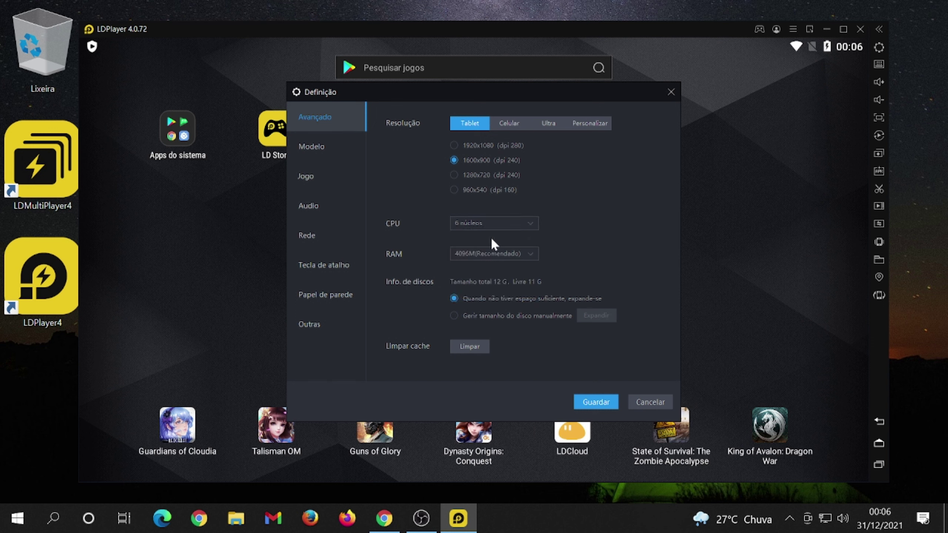
pyautogui.click(485, 251)
pyautogui.scroll(-1, 487, 247)
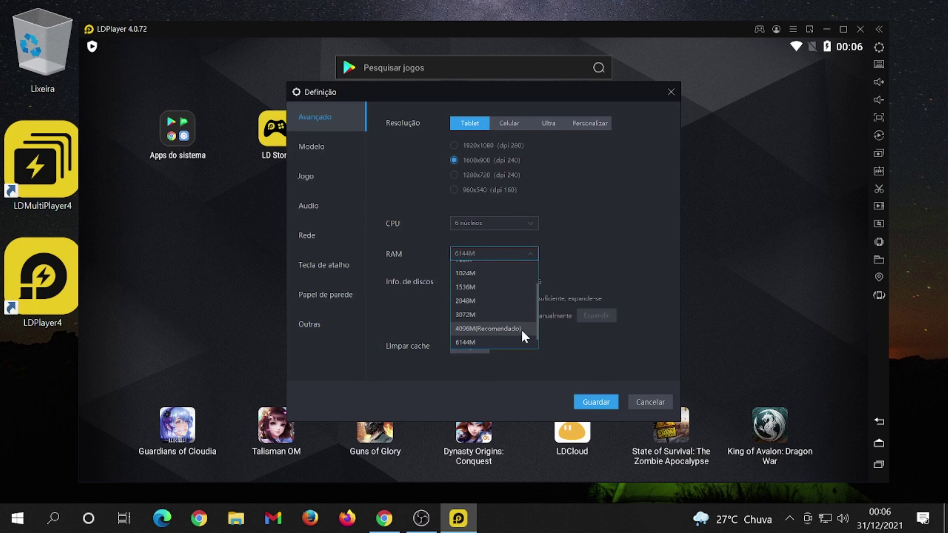
pyautogui.click(484, 316)
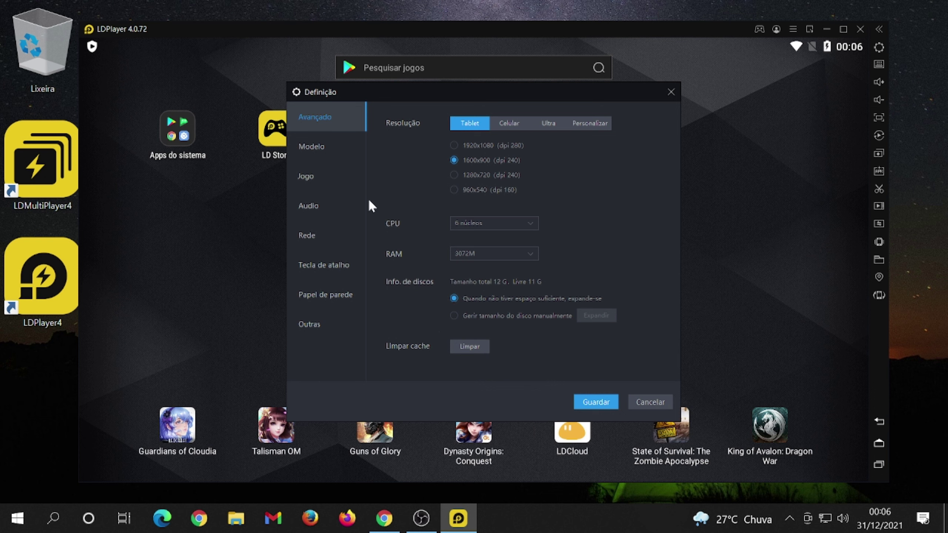
# Look through the Modelo, Jogo, Audio and Rede pages of the emulator settings.
pyautogui.click(334, 146)
pyautogui.click(305, 178)
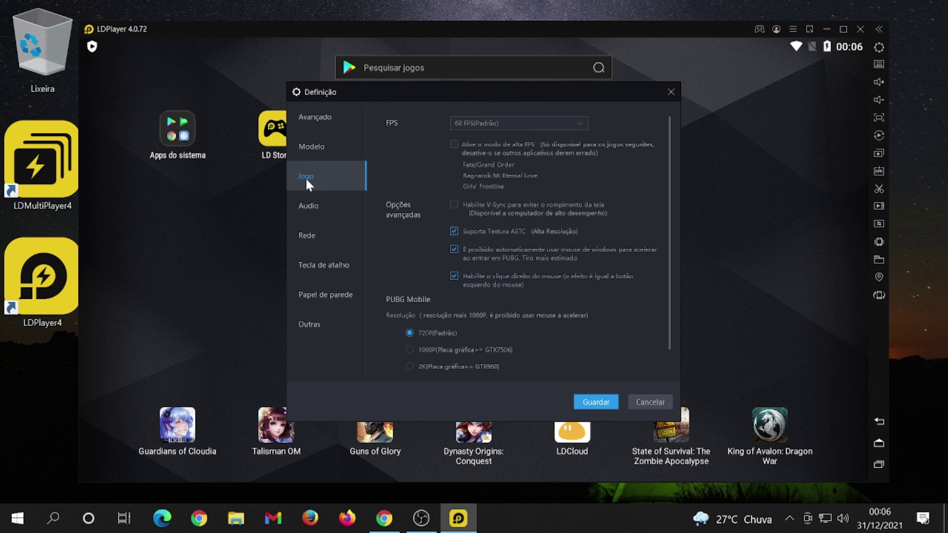
pyautogui.click(304, 204)
pyautogui.click(310, 232)
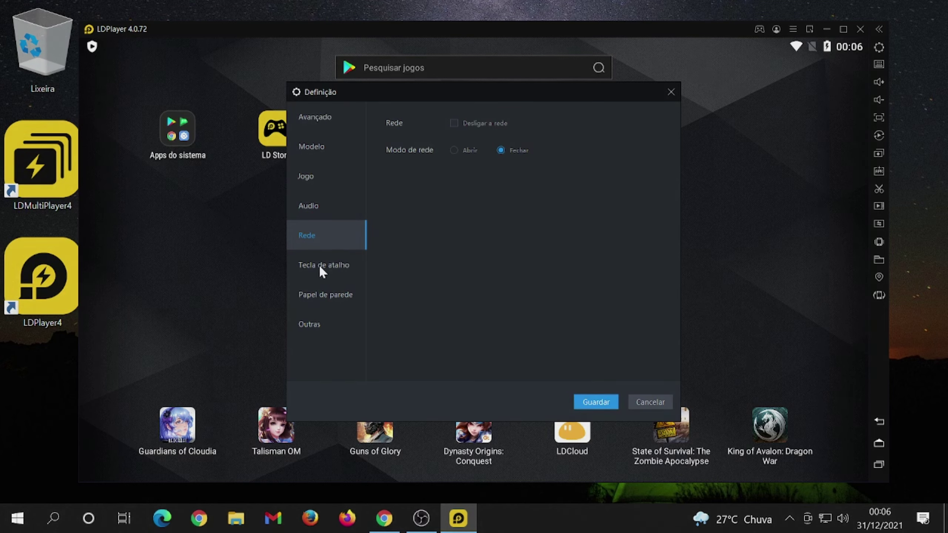